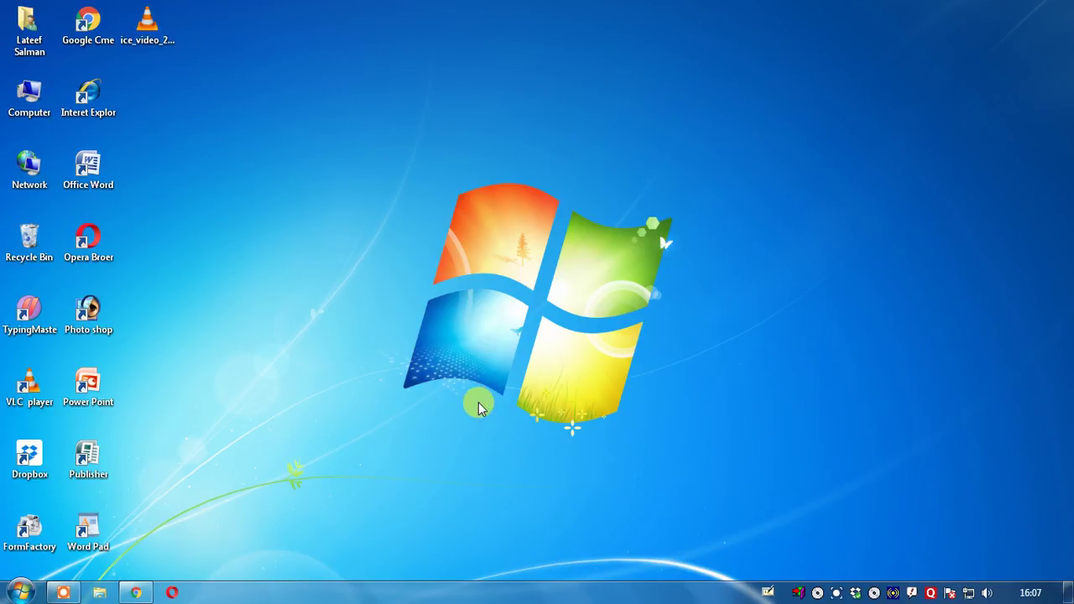
Leave the YouTube channel browser and launch Photoshop 7 from its desktop shortcut
left_click(136, 593)
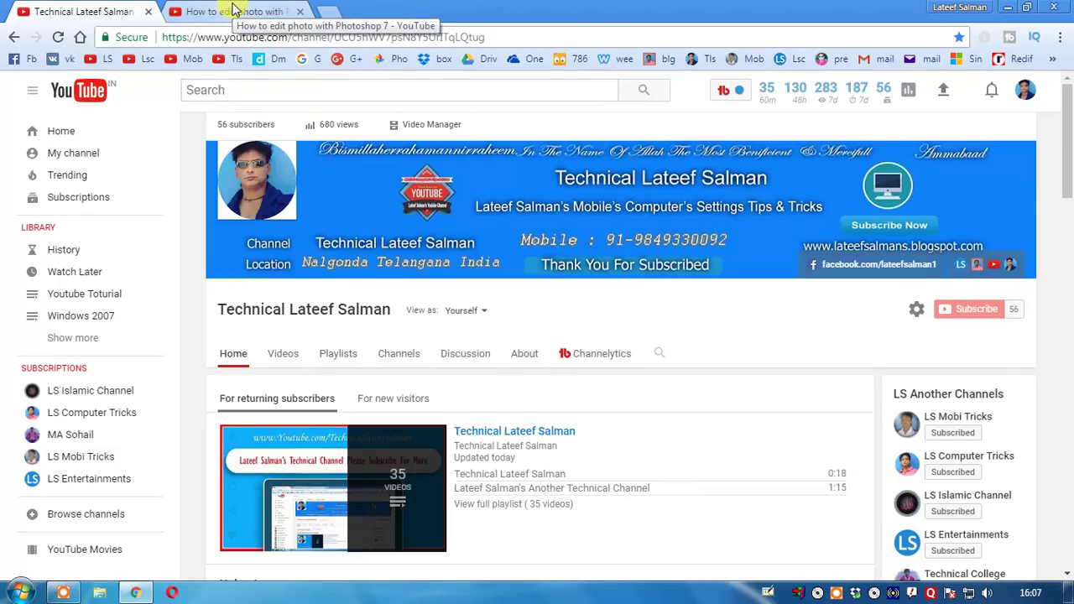
left_click(235, 10)
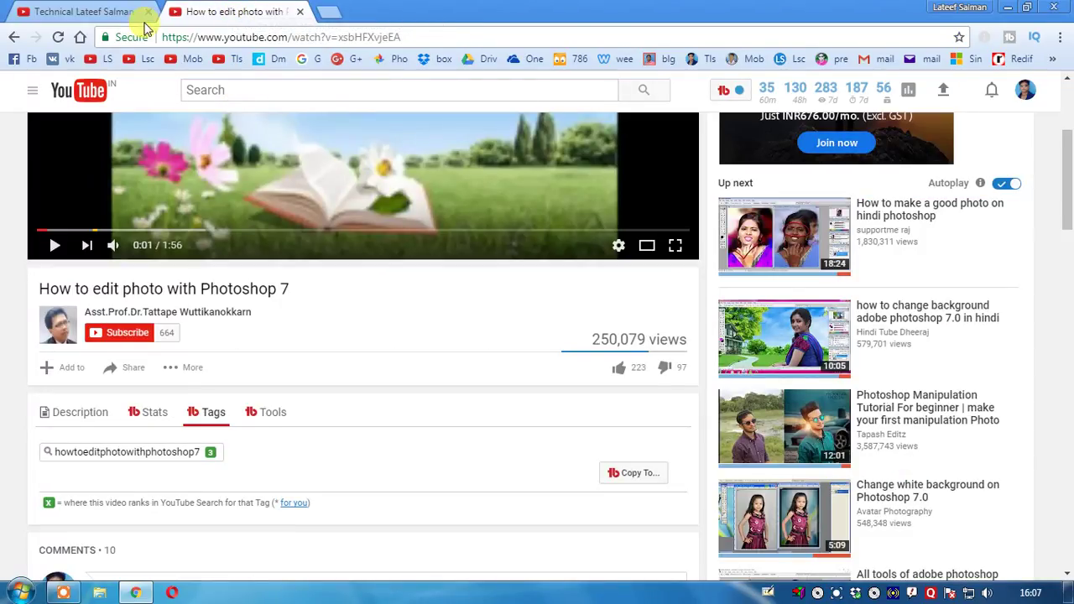
left_click(88, 11)
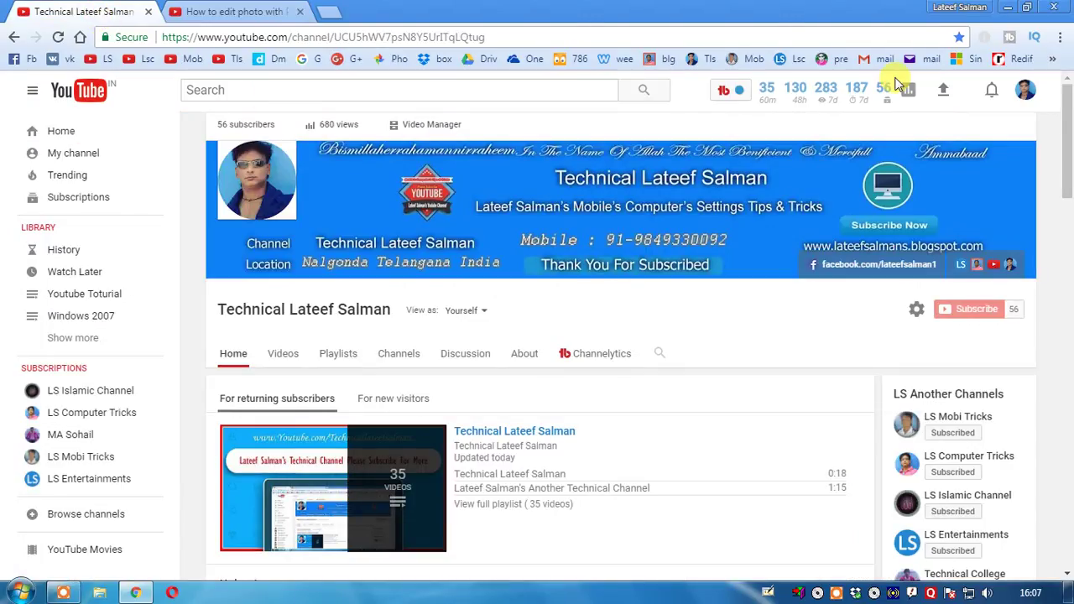
left_click(1014, 9)
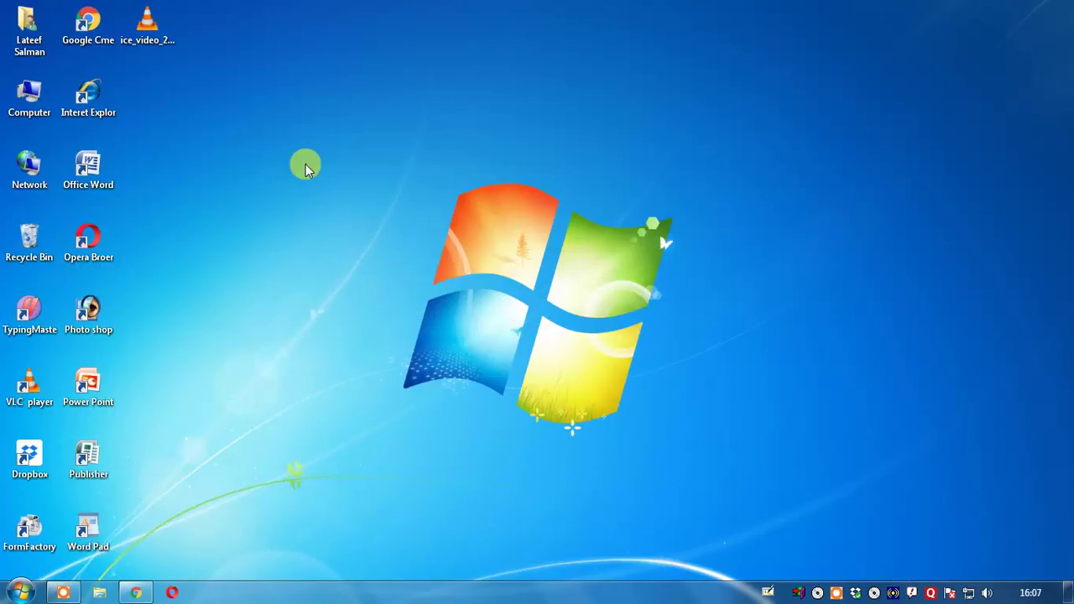
left_click(87, 321)
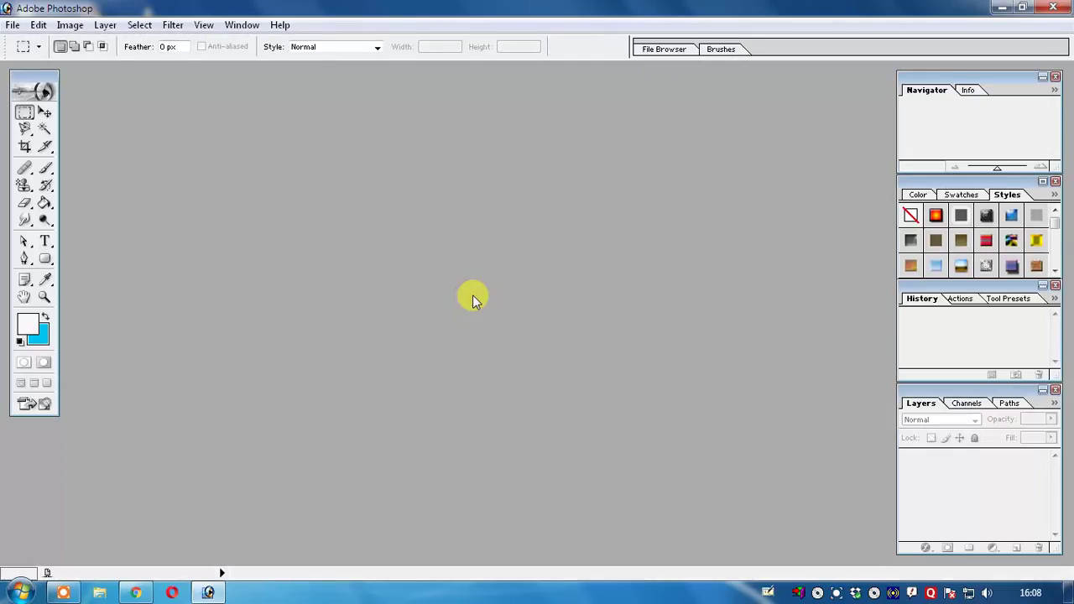
Open Screenshot 2016-04-04.png from the Facebook Covers folder at 100%
left_click(15, 25)
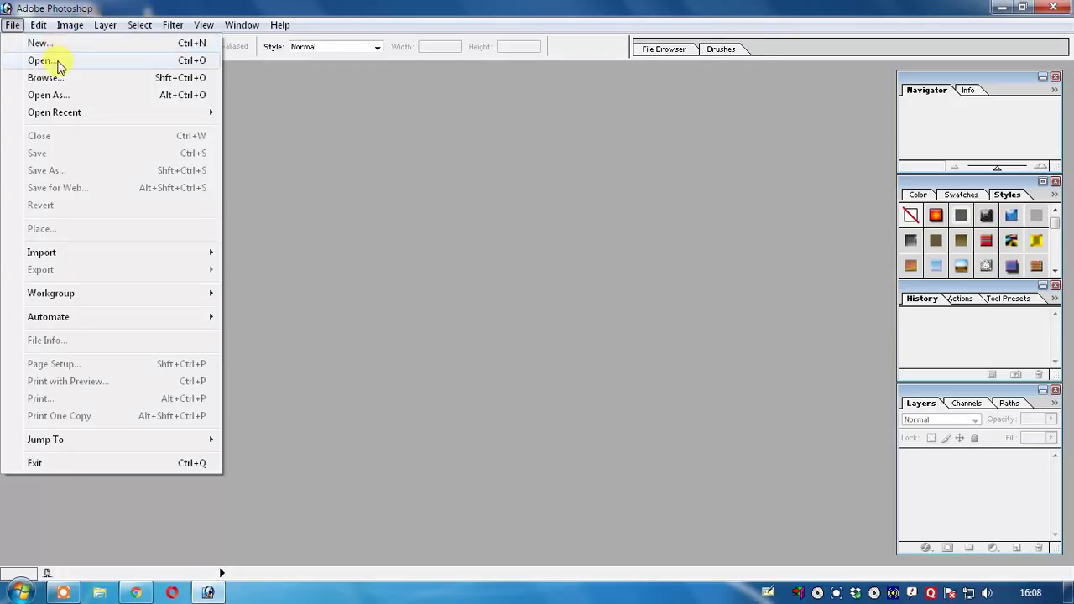
key("Escape")
double_click(437, 203)
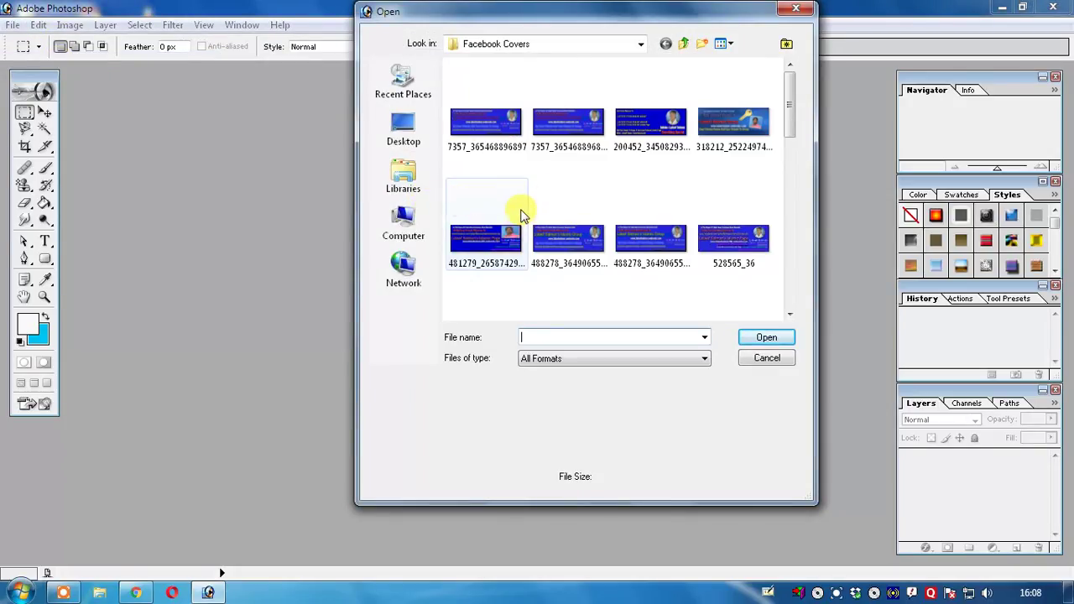
scroll(588, 168, "down", 3)
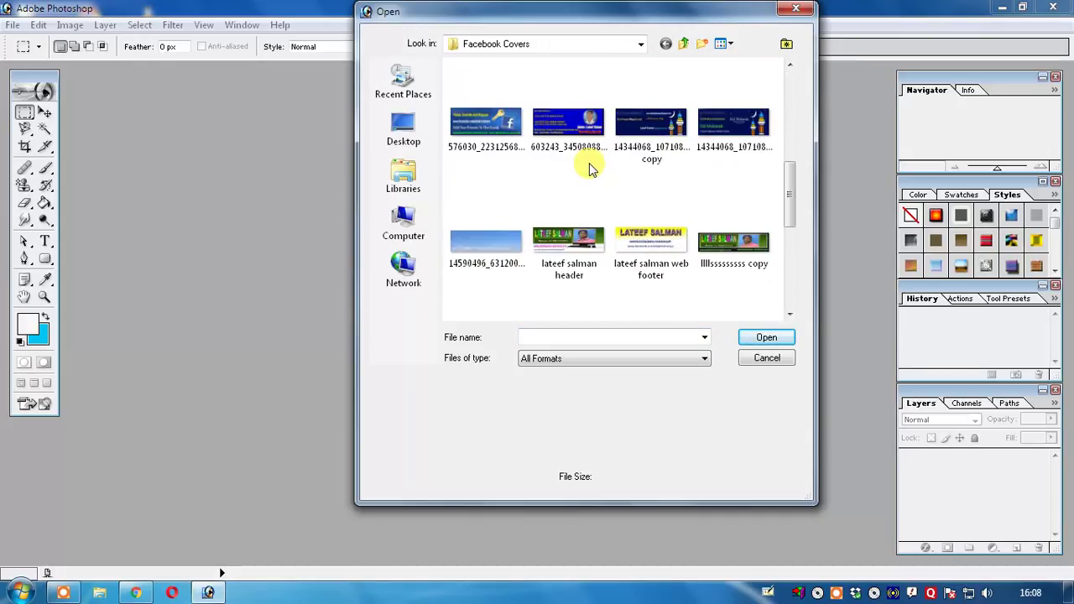
scroll(588, 168, "down", 2)
scroll(589, 167, "down", 1)
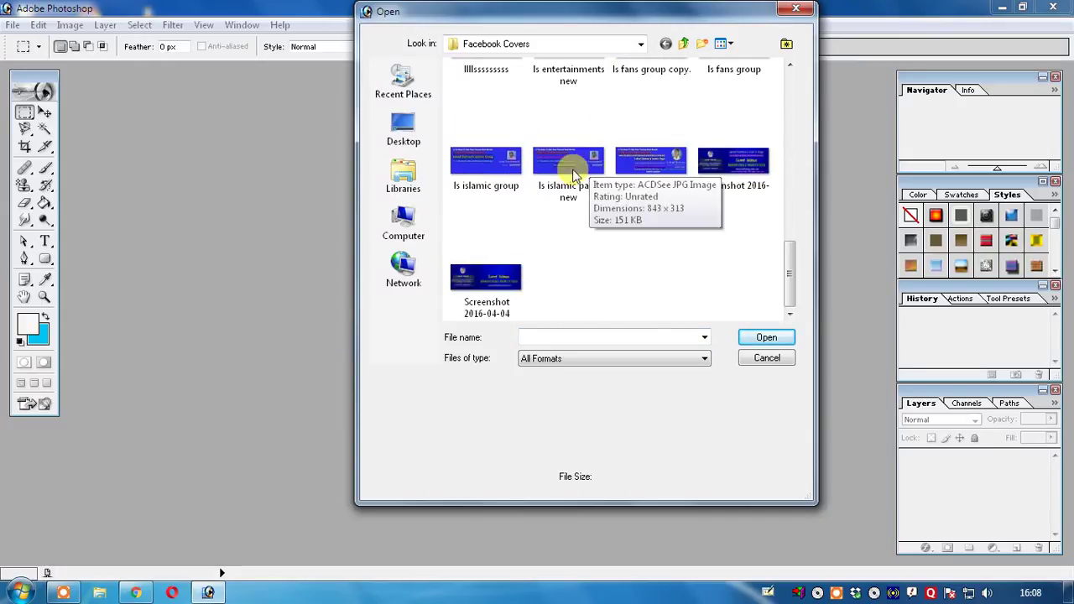
left_click(476, 278)
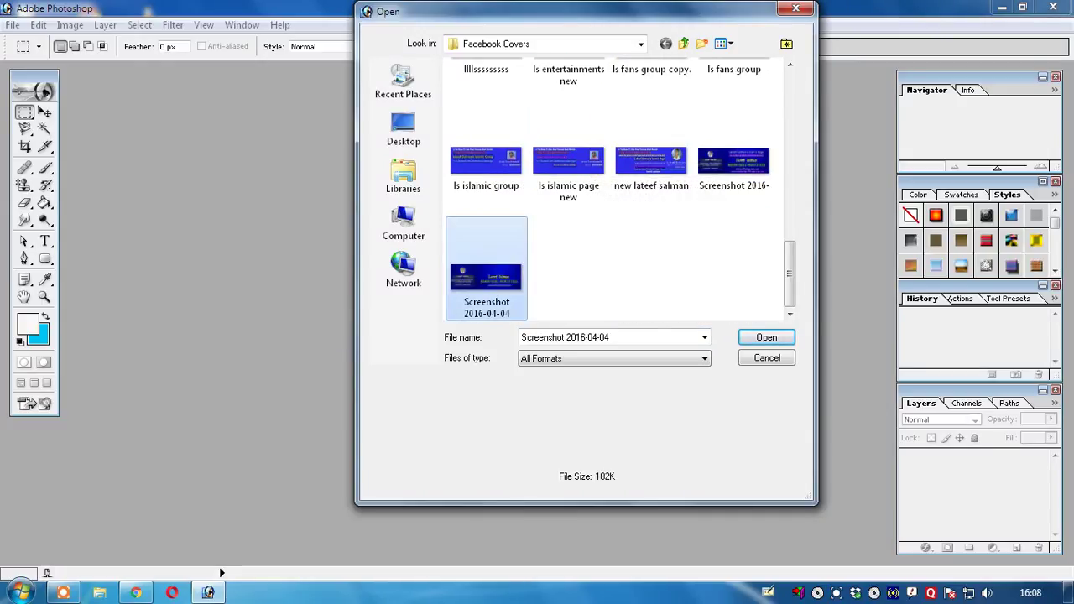
left_click(762, 335)
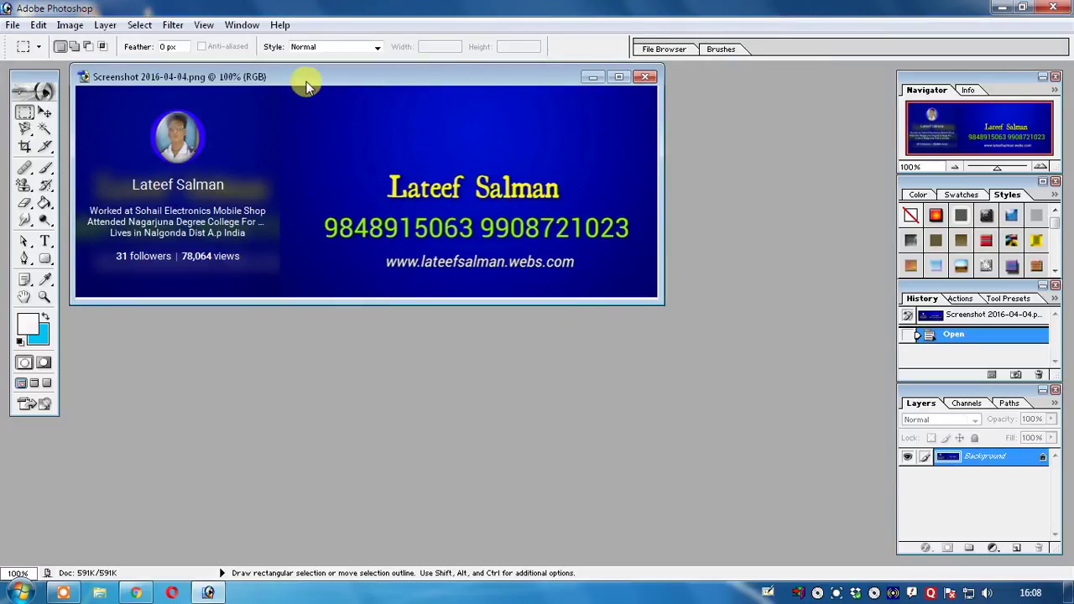
Shift the banner window slightly and switch to the Rectangular Marquee Tool
left_click_drag(304, 74, 331, 91)
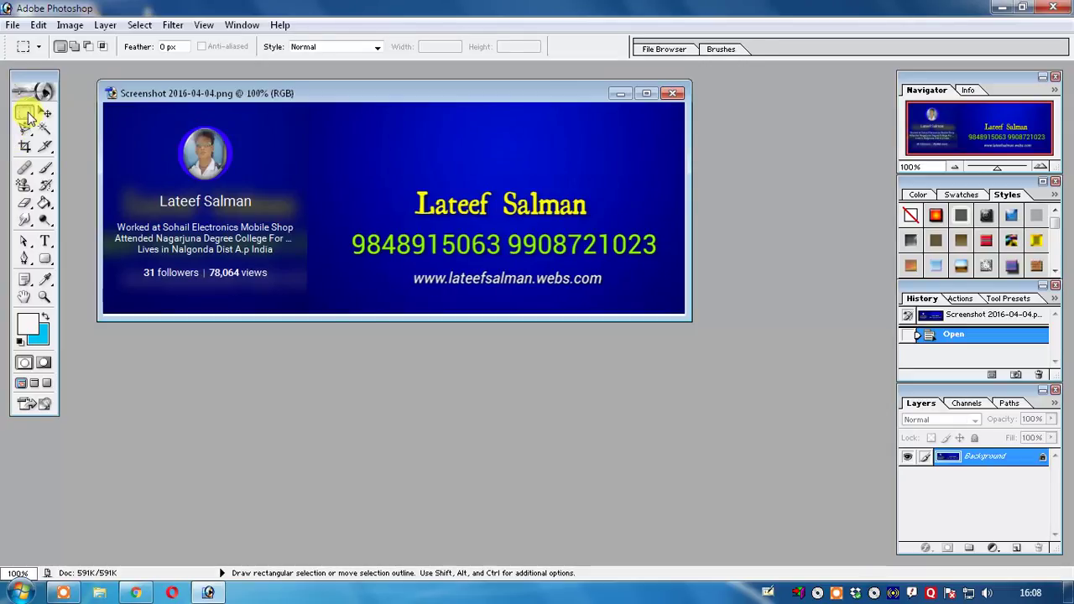
left_click_drag(28, 115, 62, 115)
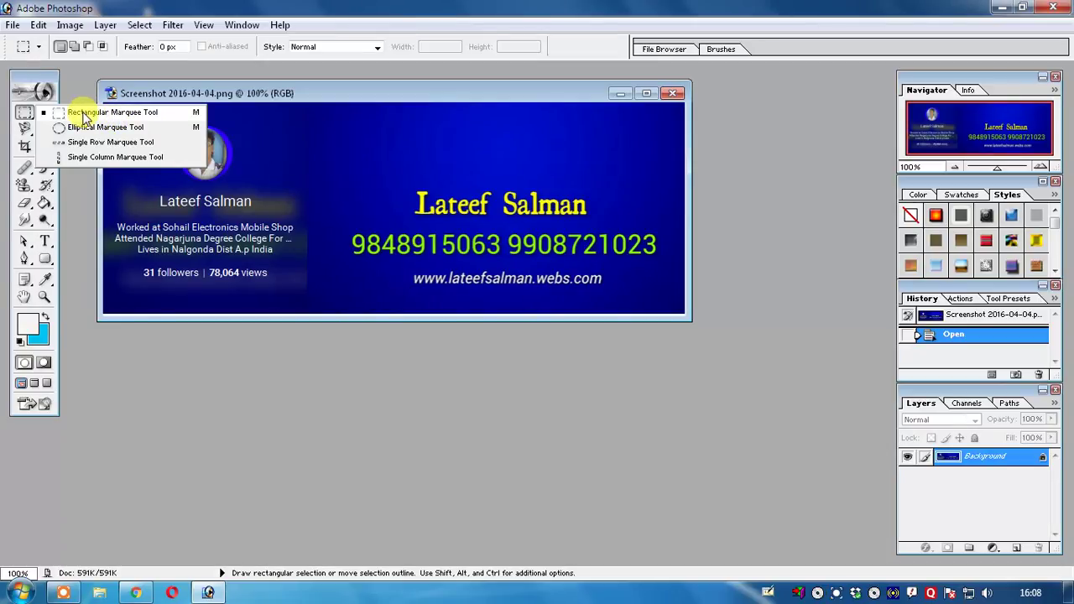
left_click(84, 115)
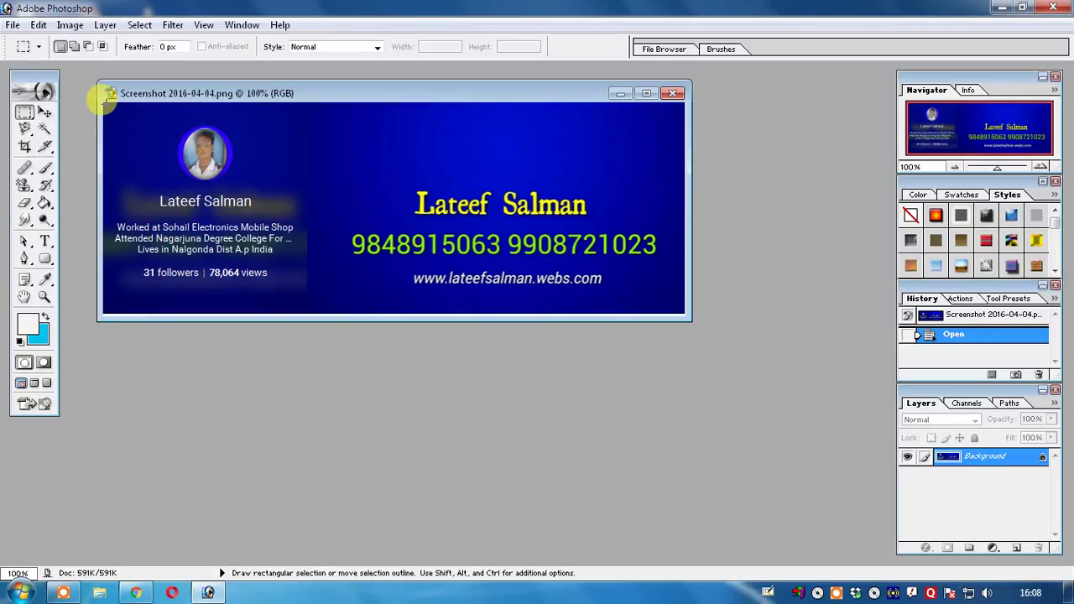
Marquee the left panel with photo, name, bio and follower counts, redrawing it from the top-left corner
left_click_drag(106, 105, 256, 217)
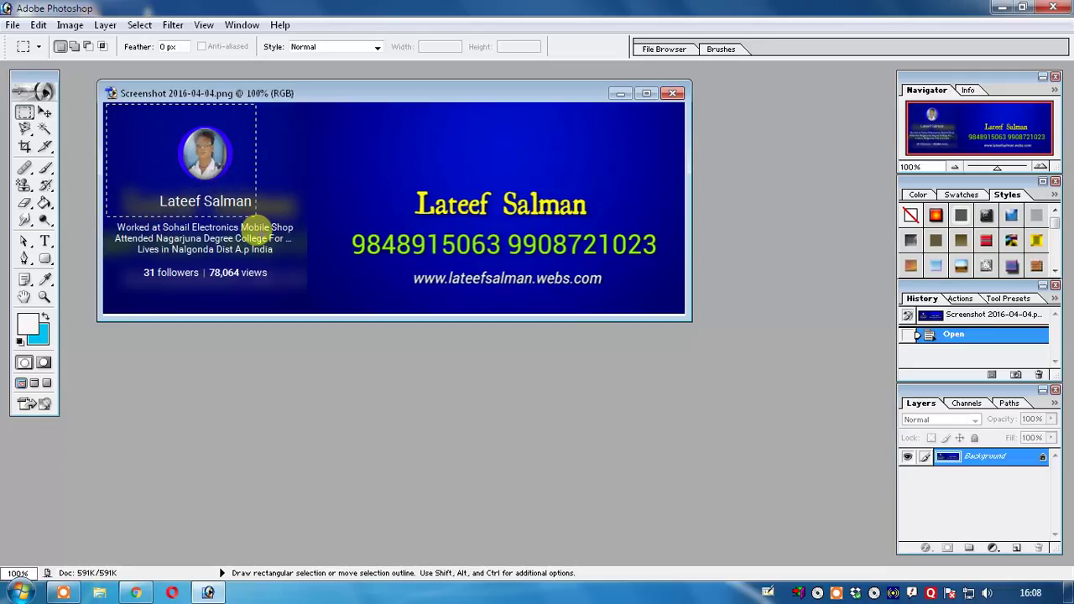
left_click_drag(256, 216, 312, 307)
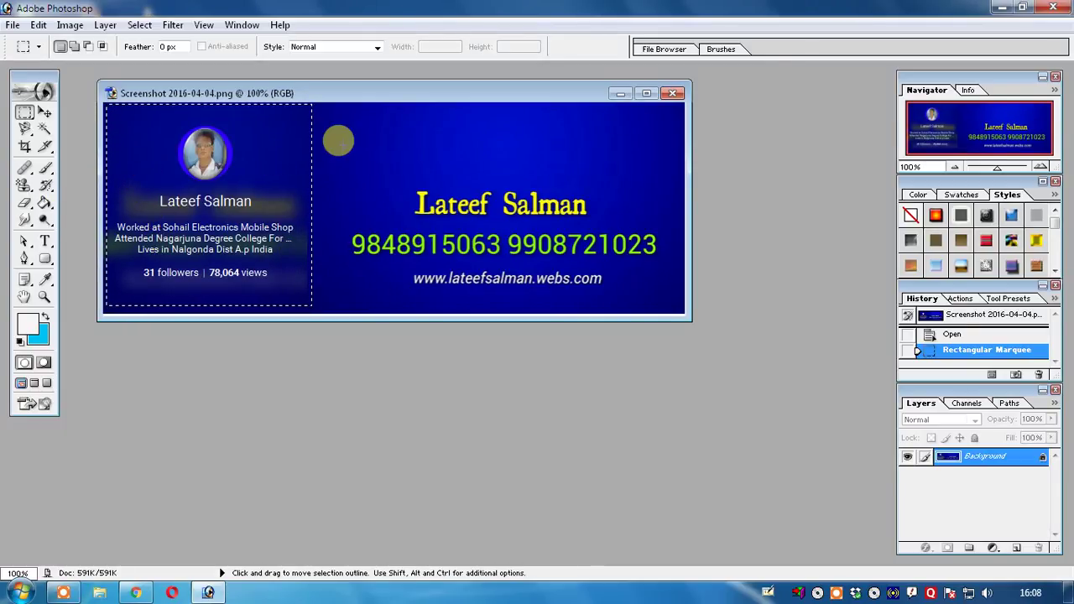
left_click(340, 138)
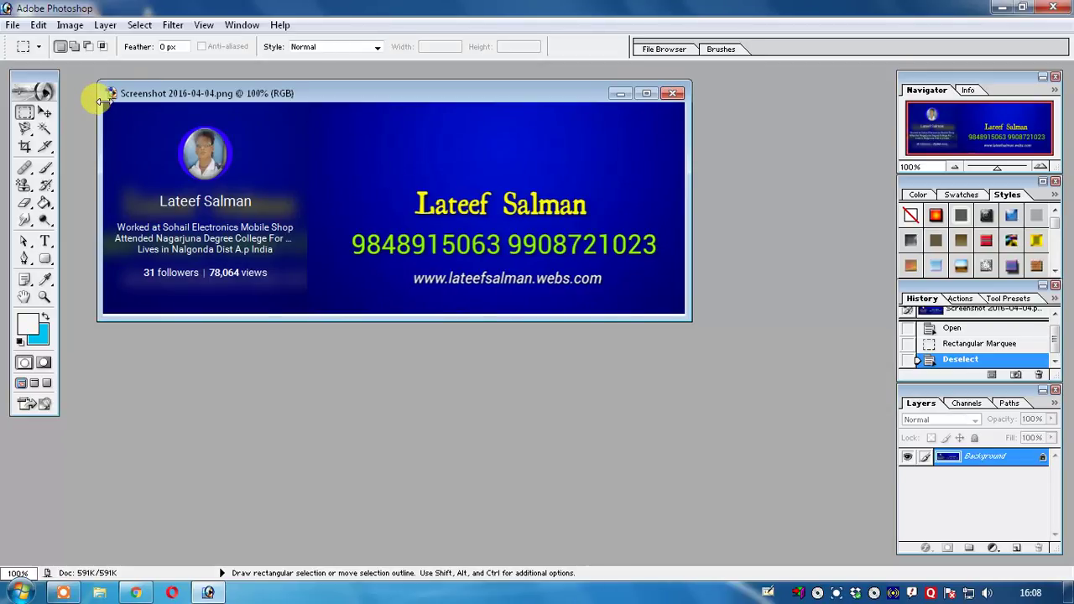
mouse_move(101, 100)
left_mouse_down()
mouse_move(342, 347)
mouse_move(331, 344)
left_mouse_up()
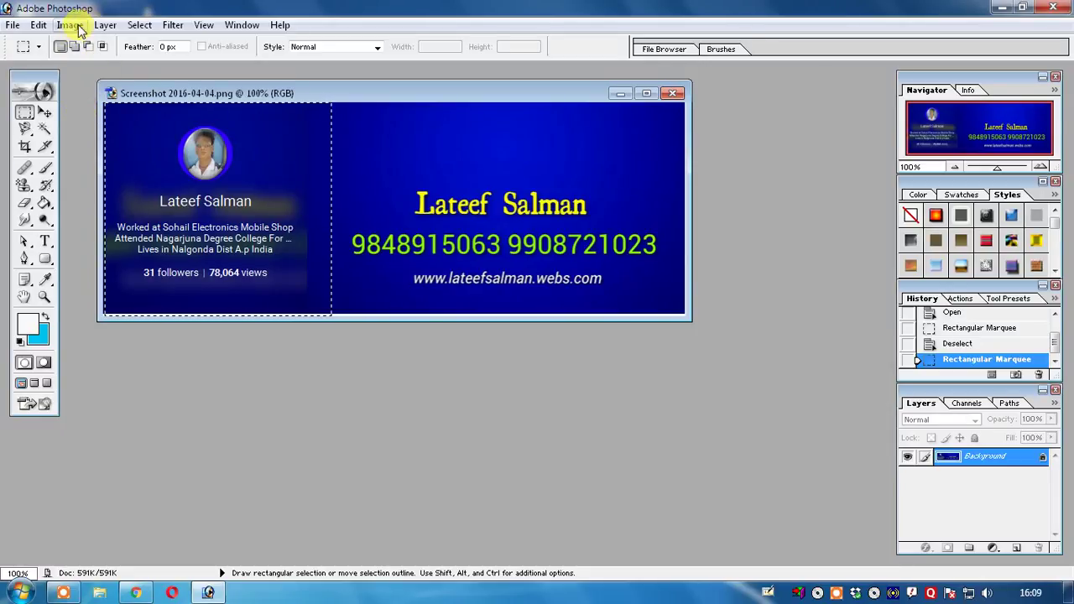
Copy the profile panel and paste it into a new white 289 × 272 pixel document
left_click(39, 25)
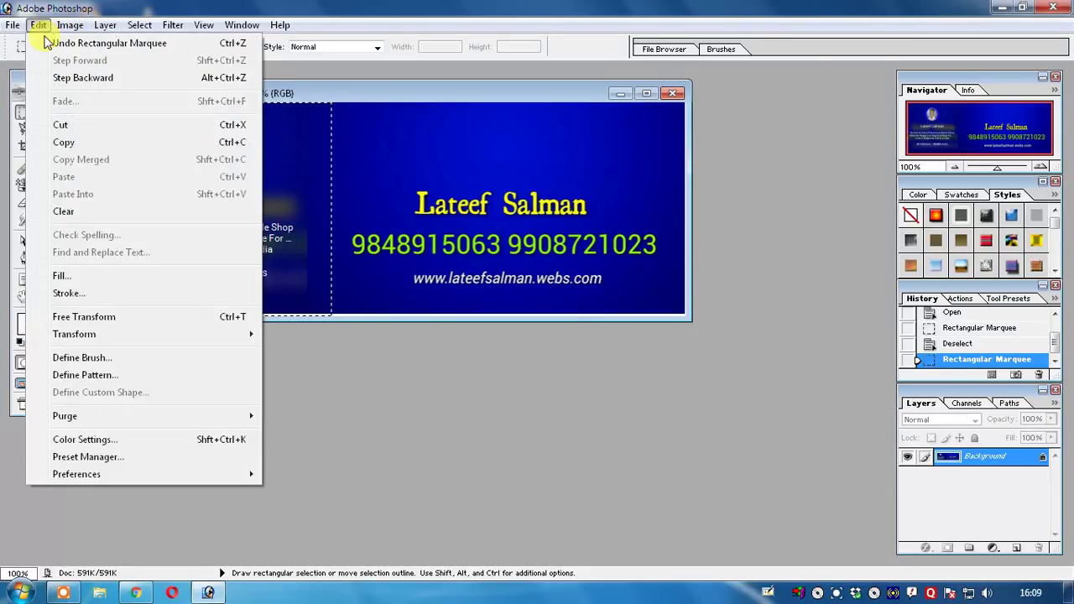
left_click(63, 144)
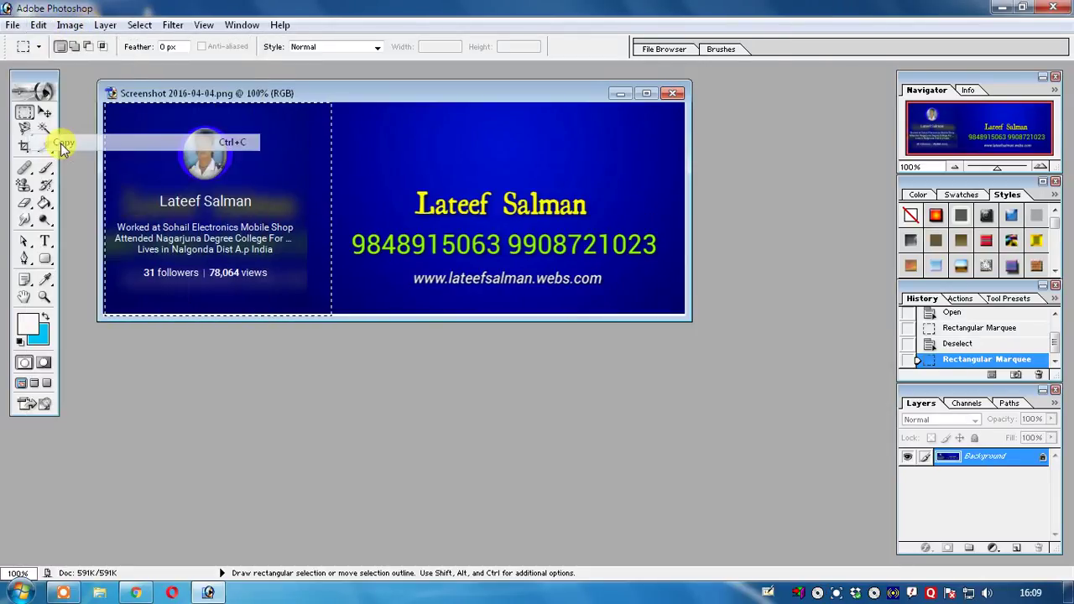
left_click(15, 25)
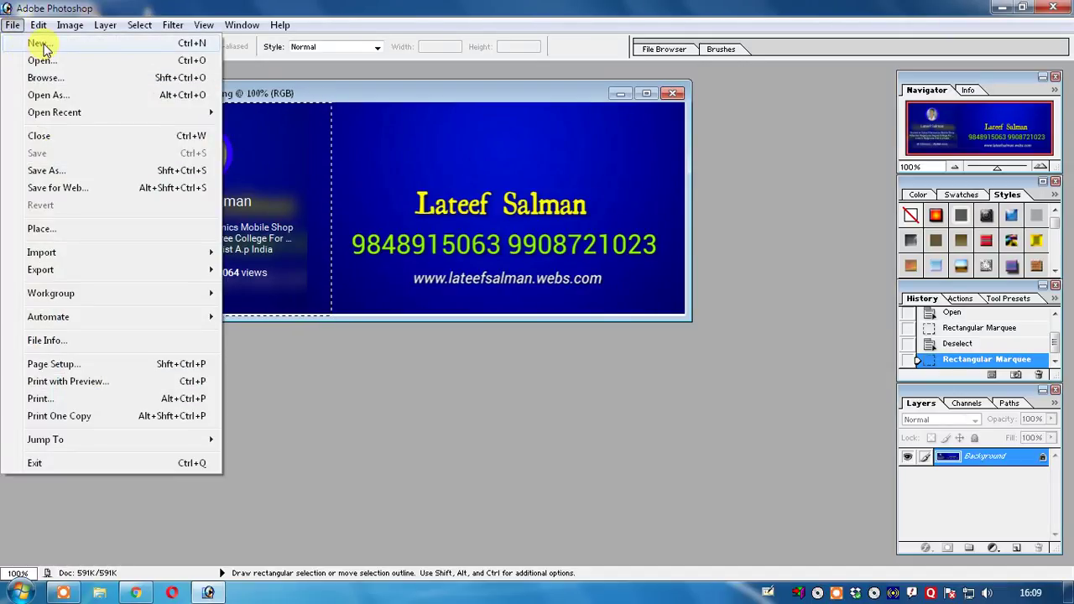
left_click(42, 44)
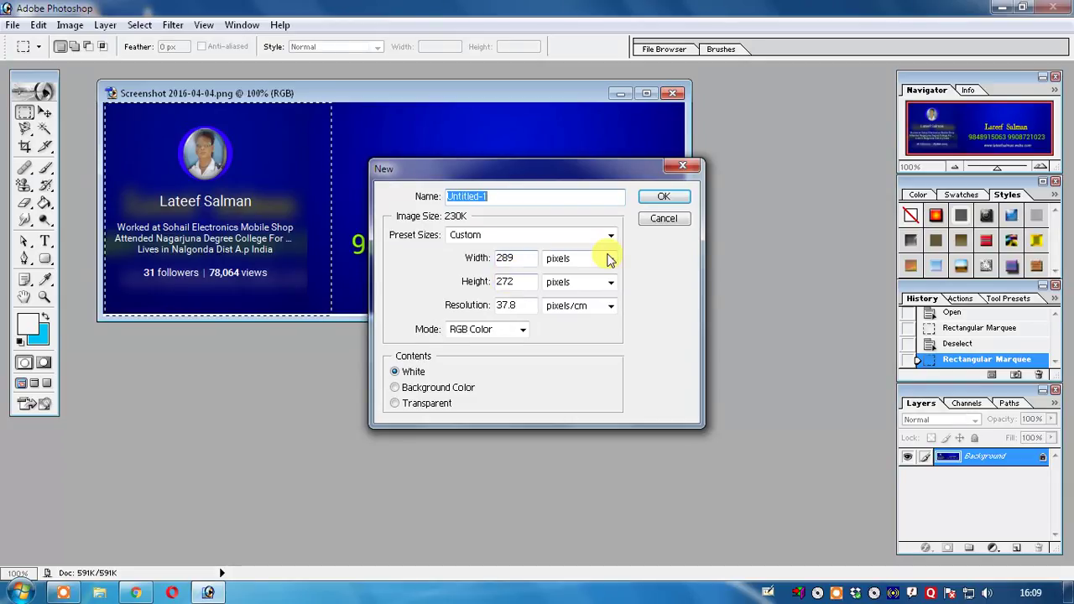
left_click(659, 198)
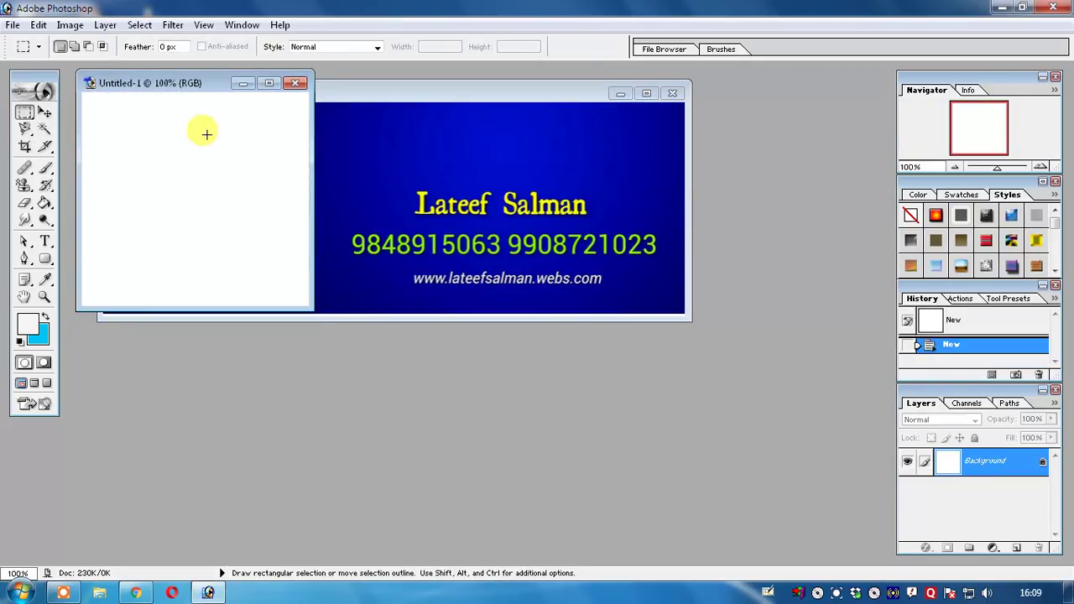
left_click(39, 25)
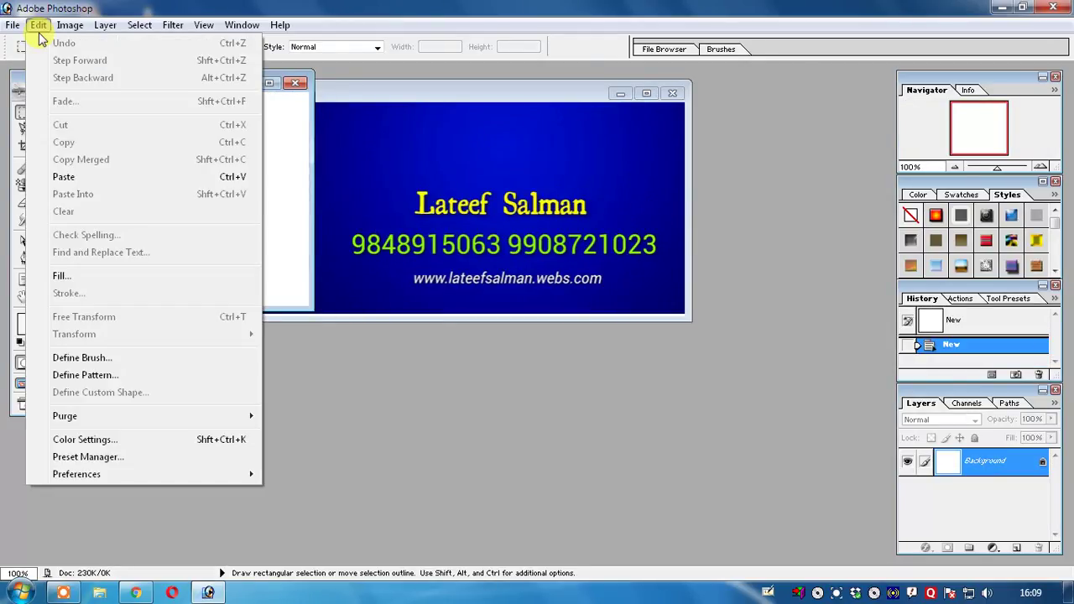
left_click(63, 177)
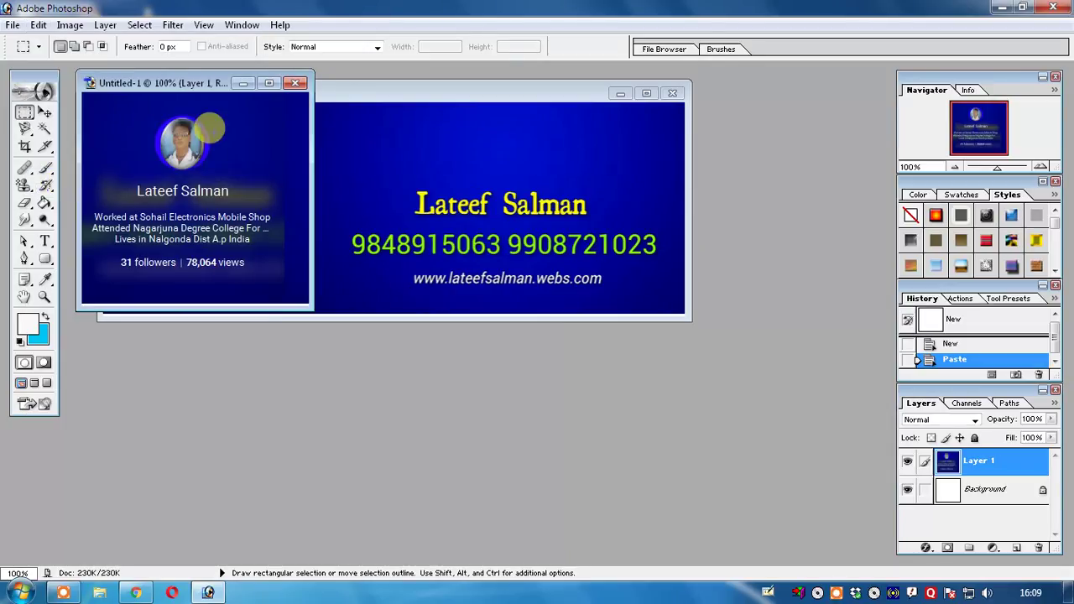
Position the Untitled-1 window below the banner window so both show in full
mouse_move(195, 95)
left_mouse_down()
mouse_move(232, 356)
mouse_move(222, 344)
mouse_move(307, 351)
mouse_move(250, 340)
left_mouse_up()
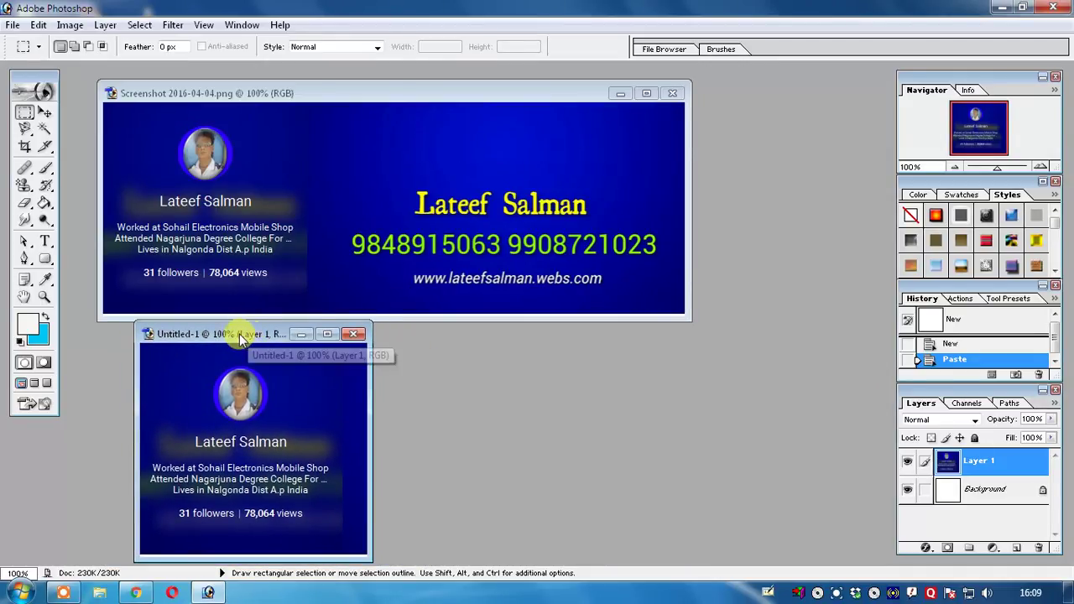
left_click_drag(249, 336, 217, 343)
left_click(344, 99)
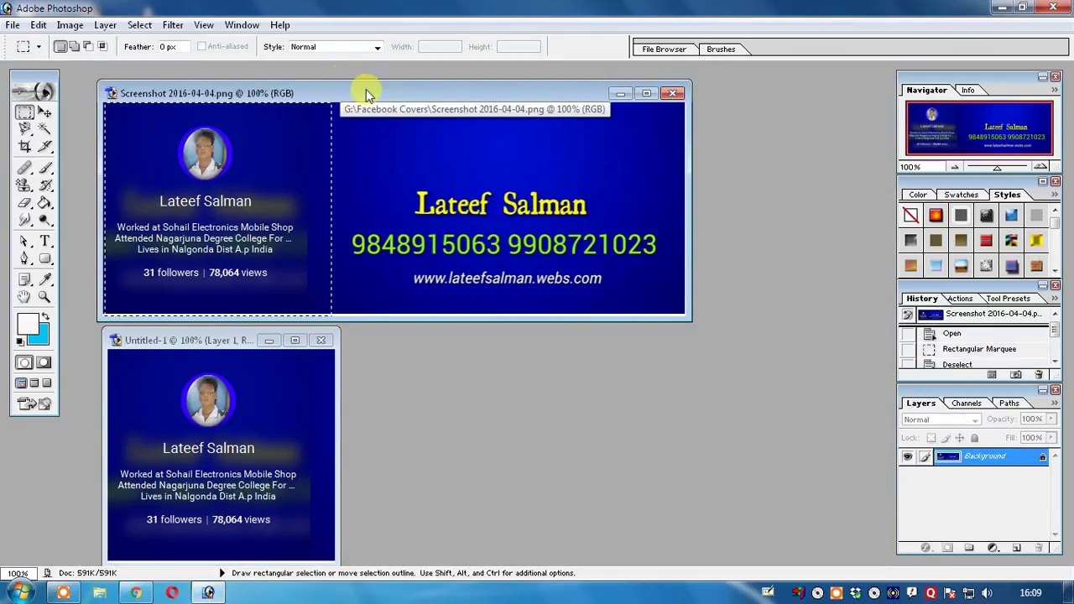
left_click_drag(366, 89, 369, 77)
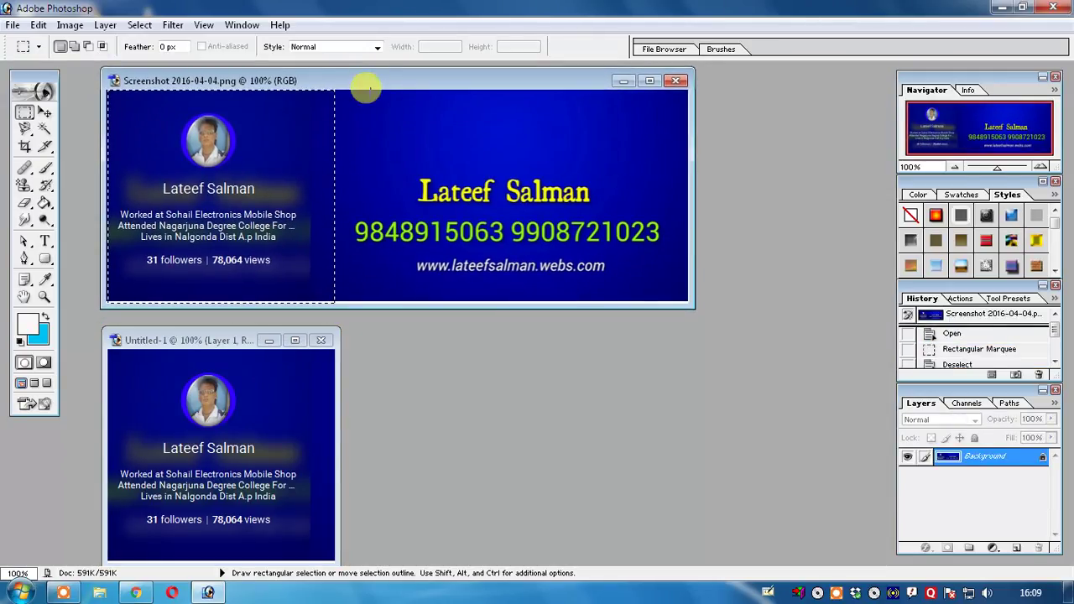
left_click(218, 340)
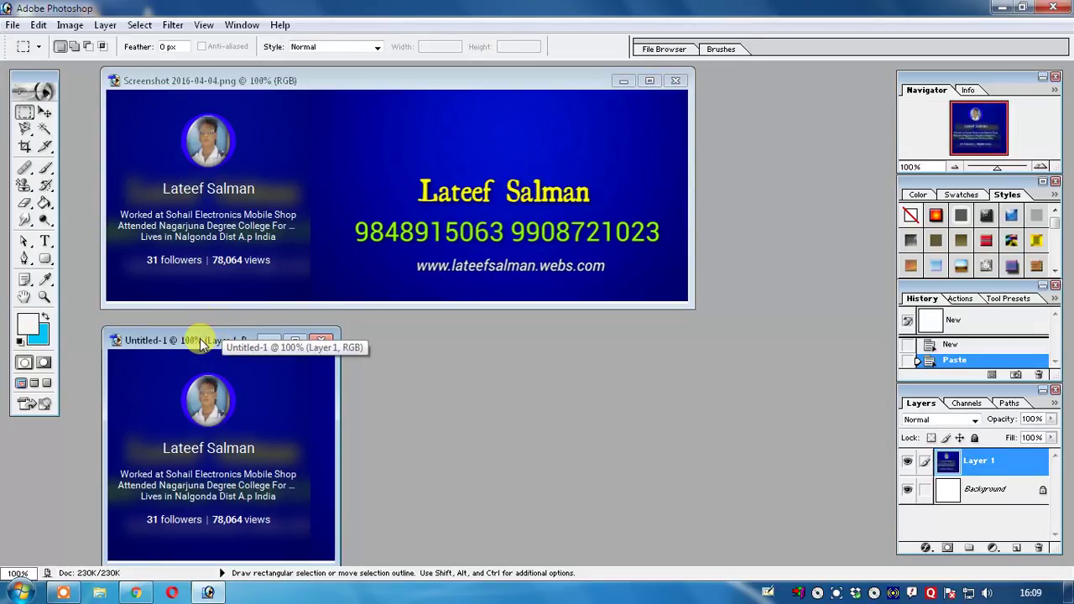
left_click_drag(217, 346, 213, 333)
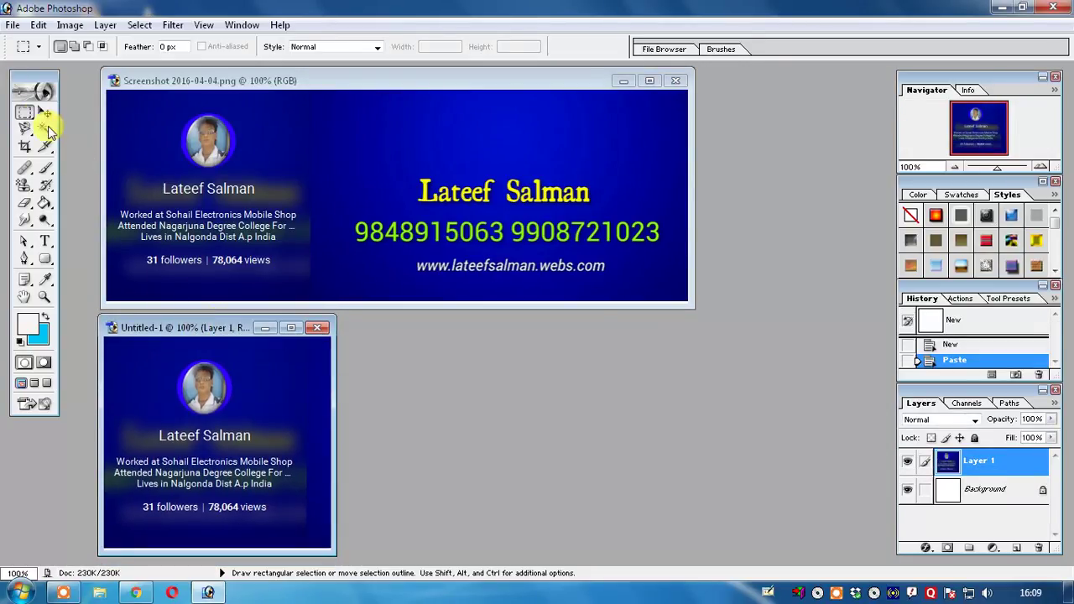
With the Rectangular Marquee Tool active, clear the old selection on the banner
left_click_drag(31, 115, 80, 115)
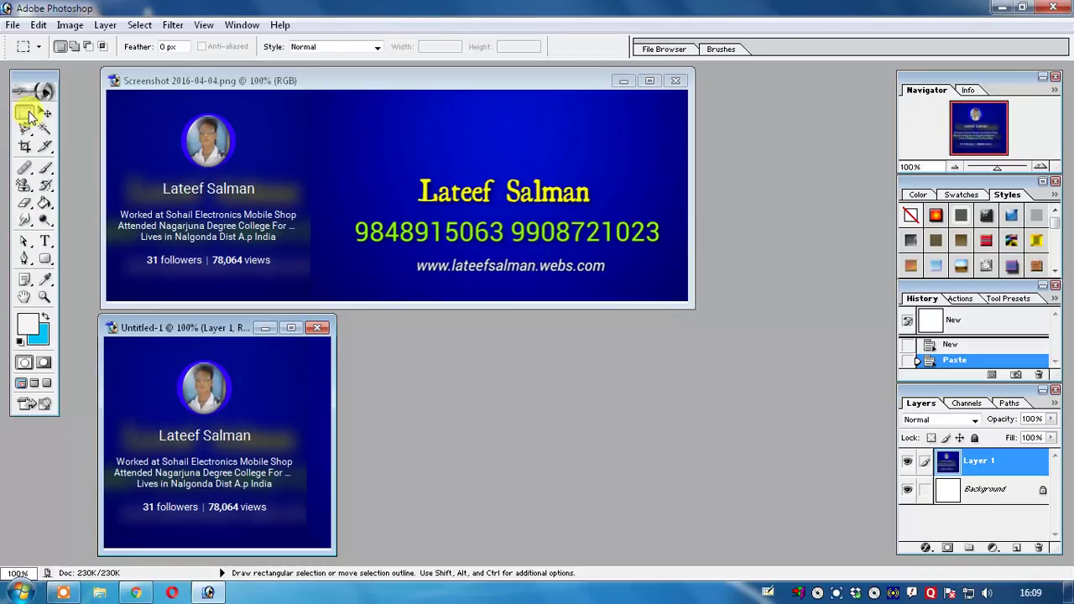
left_click_drag(31, 115, 75, 110)
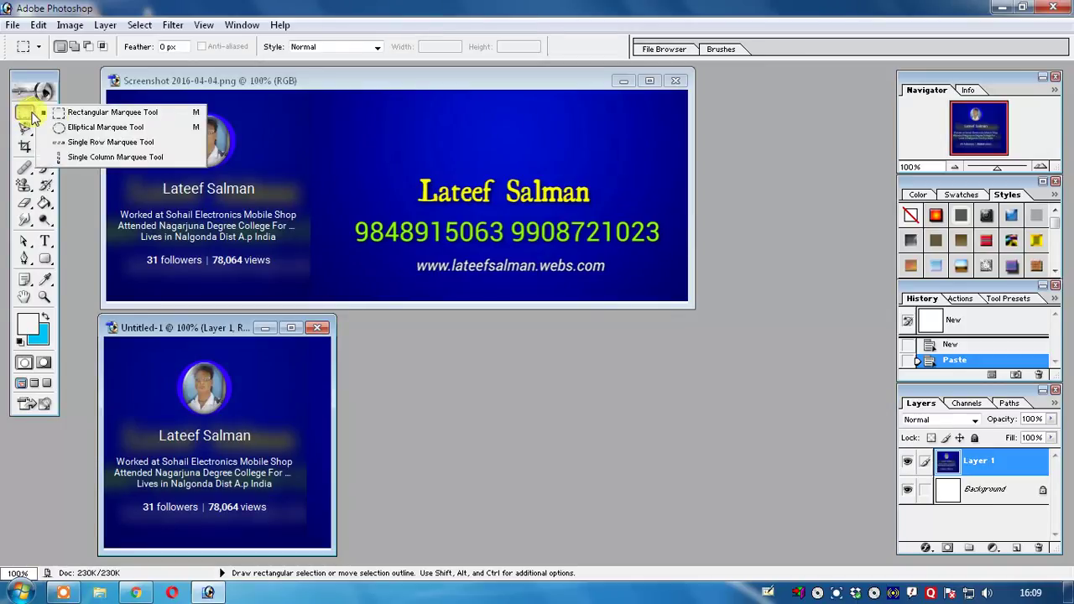
left_click(313, 79)
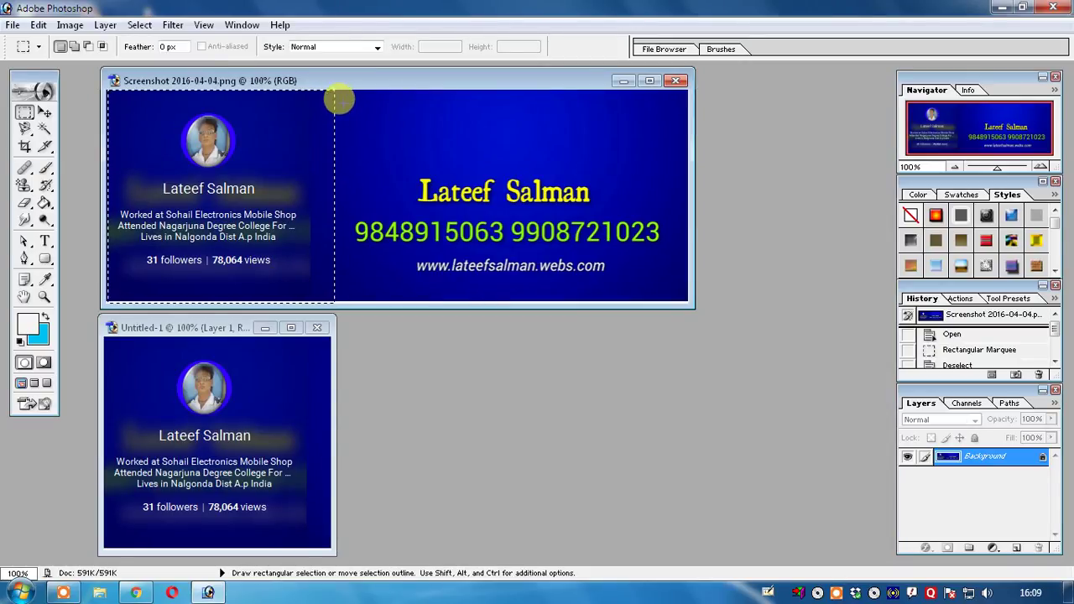
left_click(339, 99)
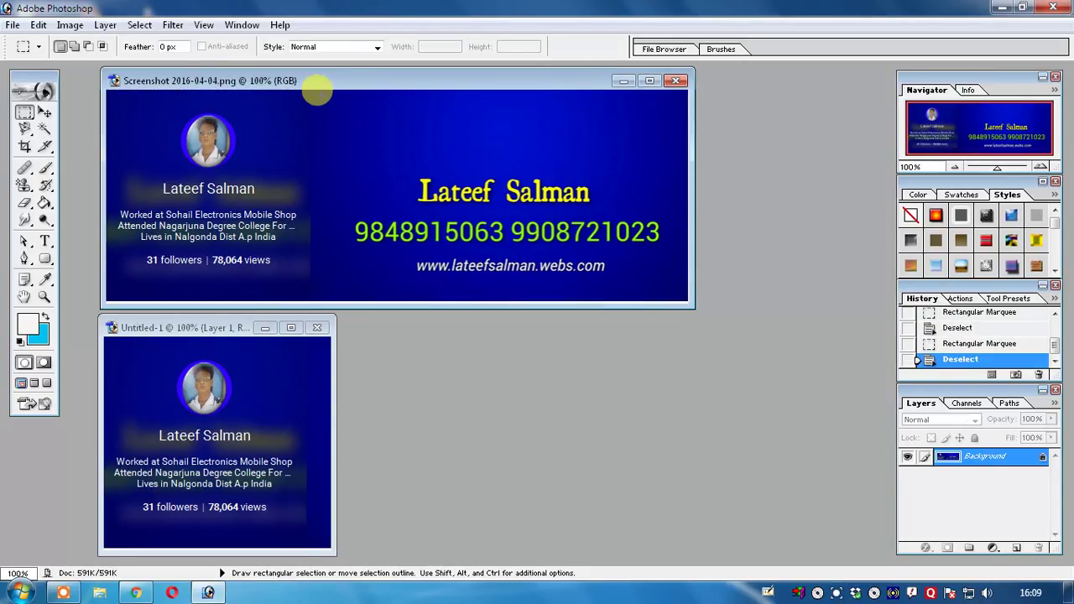
Copy the banner's right name, phone and website panel and create a 467×267 pixel document
mouse_move(320, 89)
left_mouse_down()
mouse_move(671, 280)
mouse_move(690, 302)
left_mouse_up()
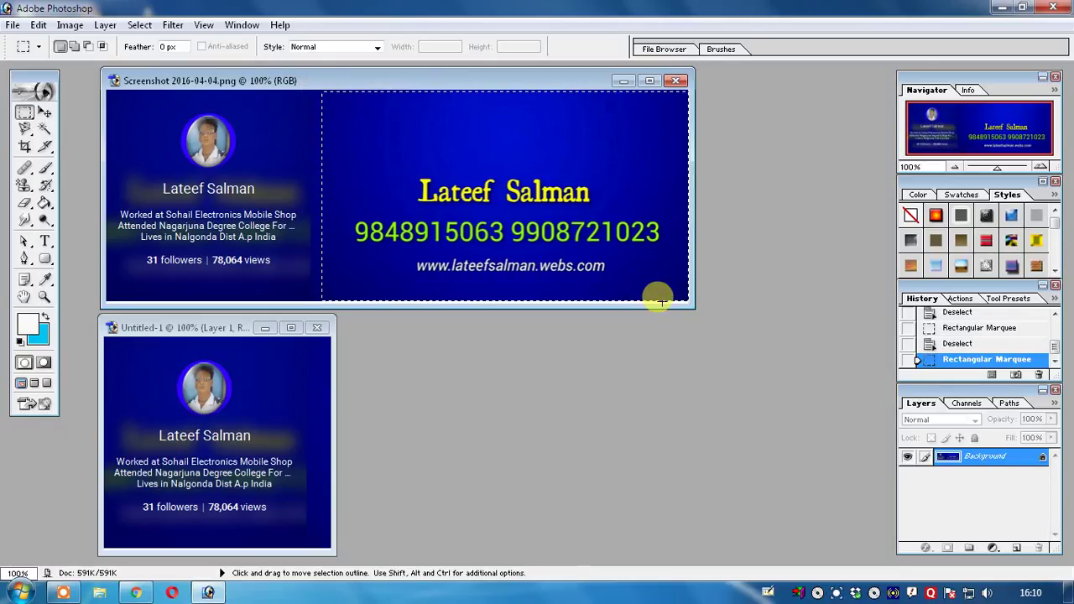
left_click(13, 25)
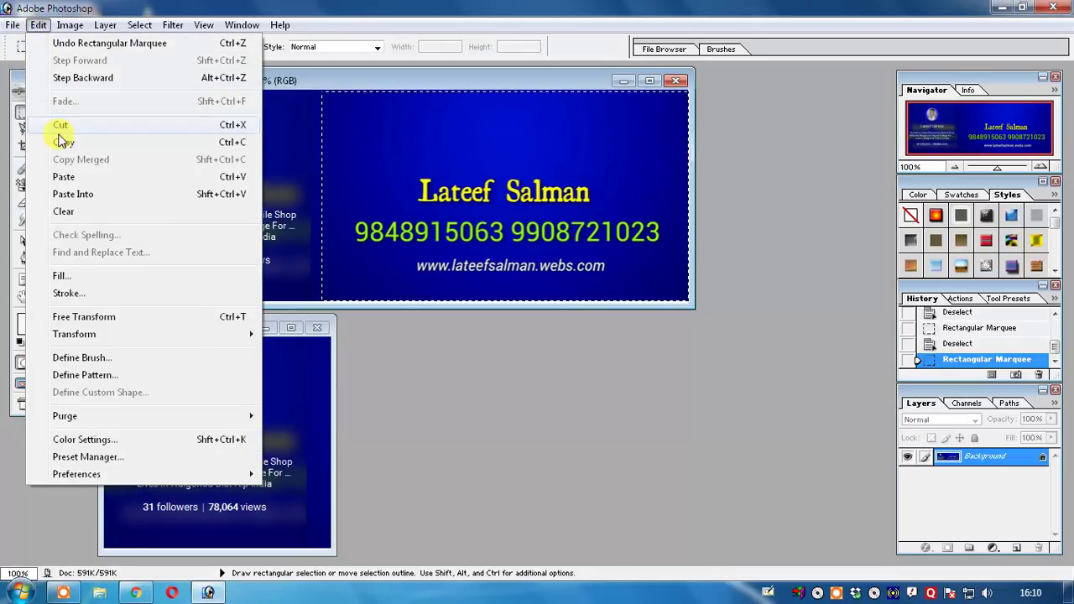
left_click(63, 142)
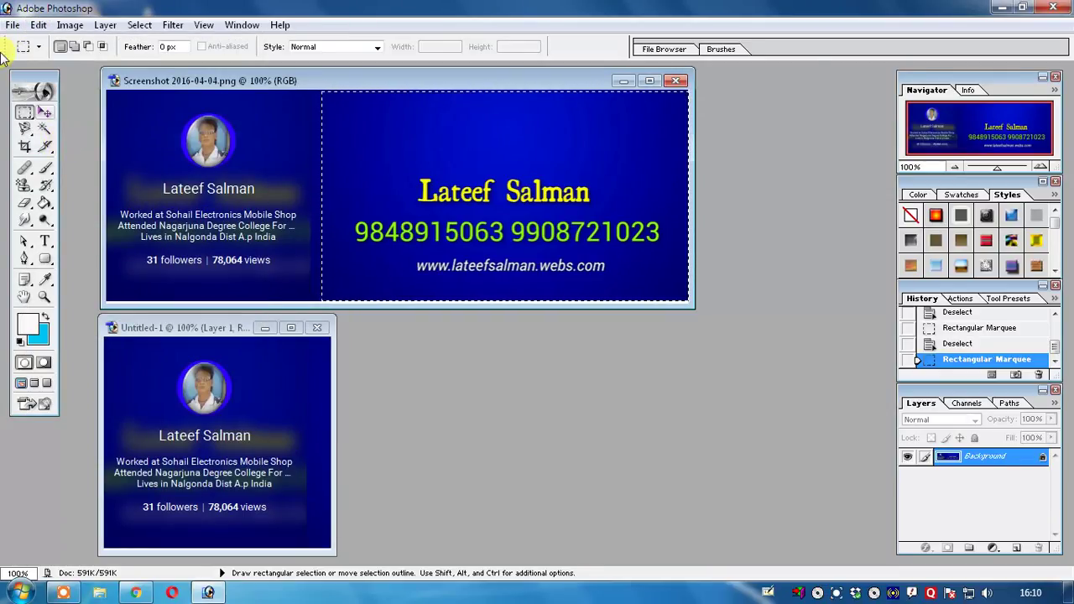
left_click(12, 25)
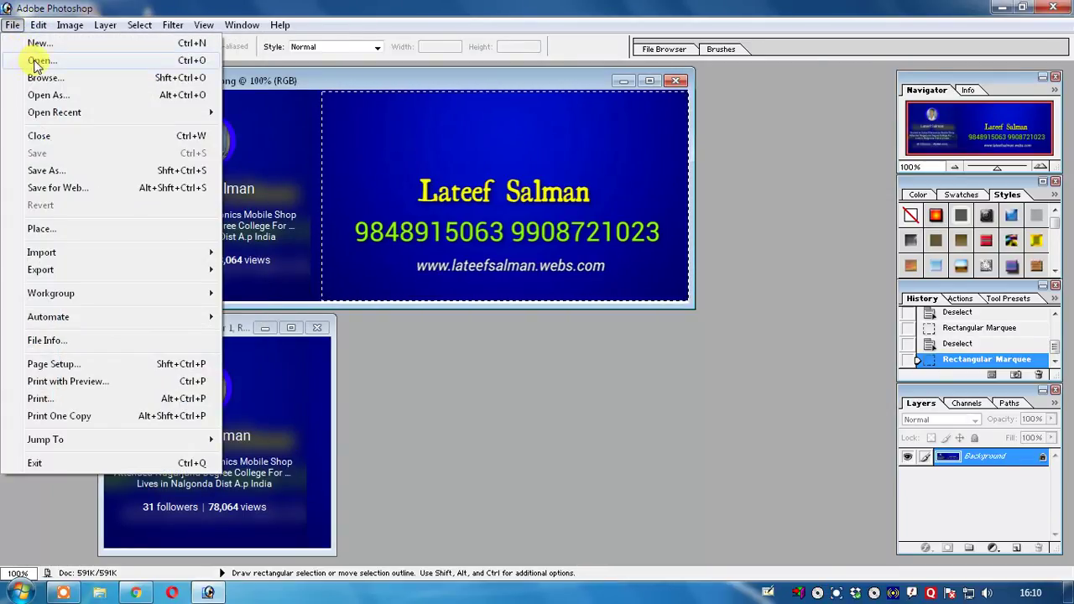
left_click(37, 43)
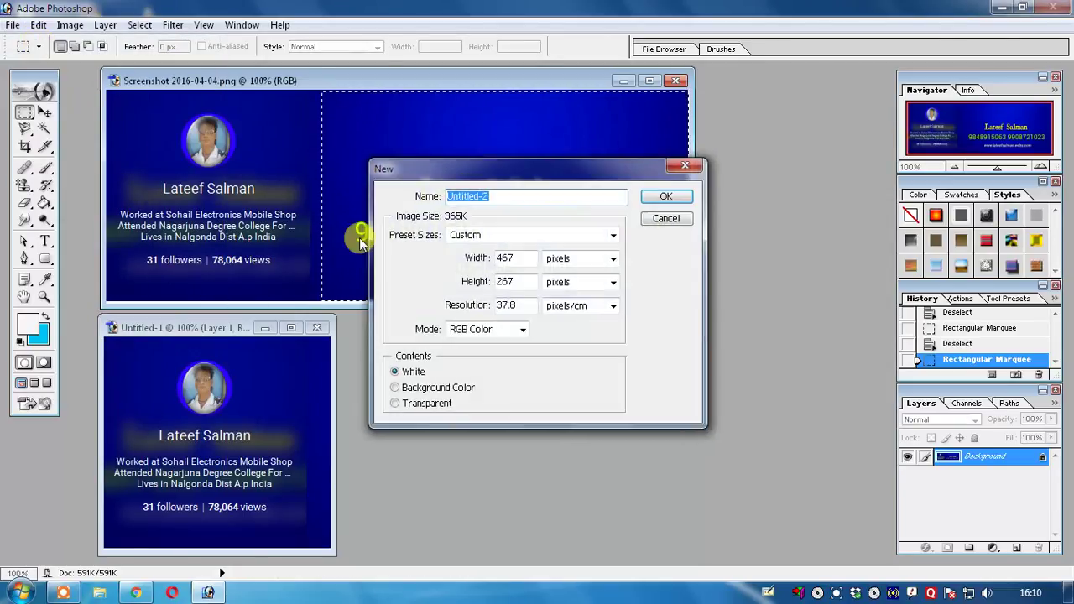
left_click(655, 200)
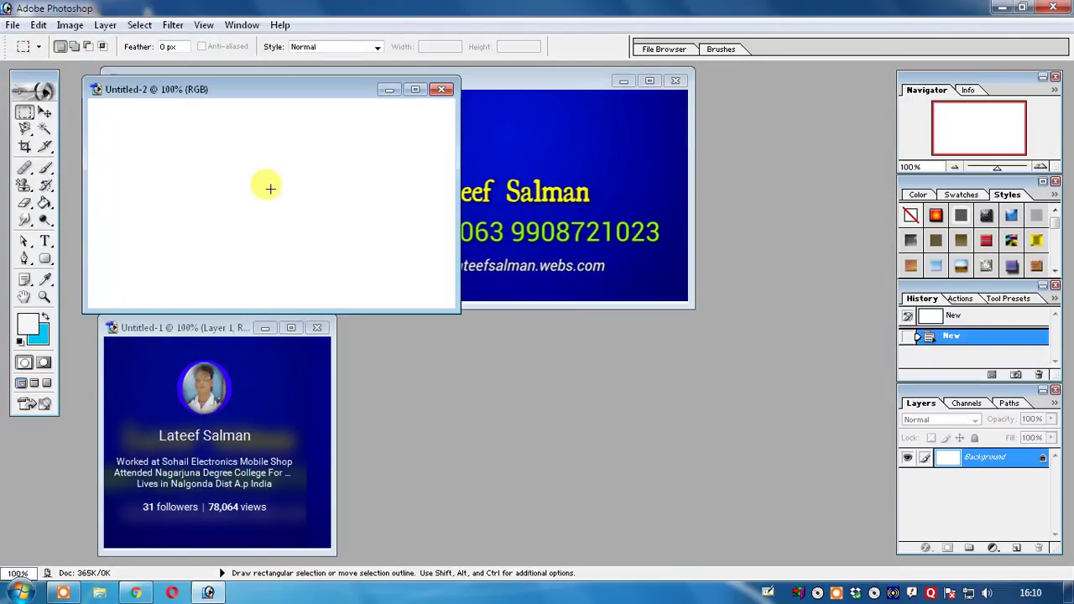
Paste the panel into Untitled-2 and place its window beside Untitled-1
left_click(38, 25)
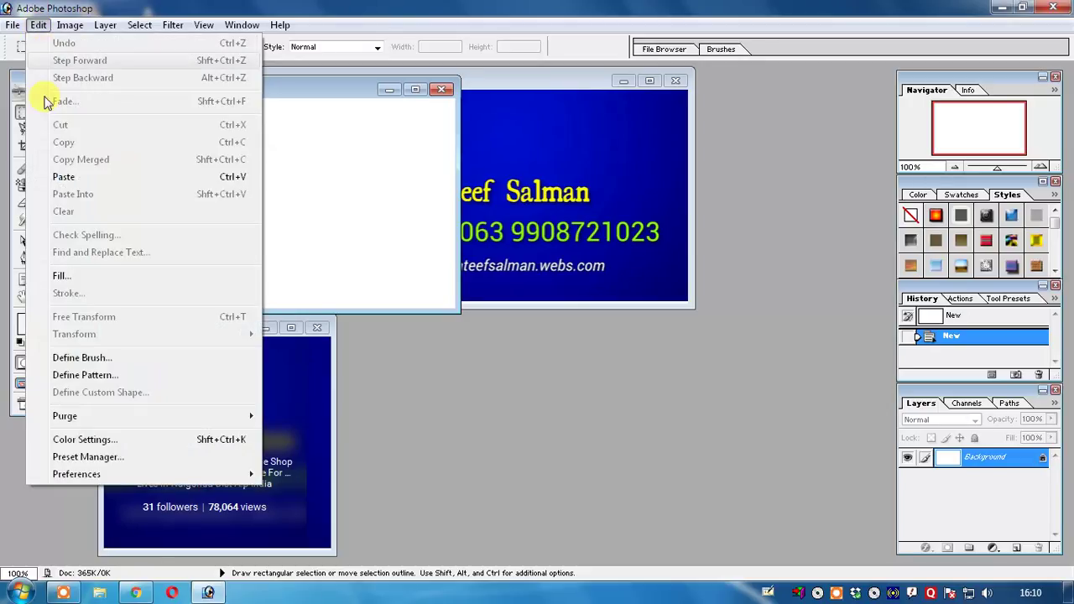
left_click(63, 177)
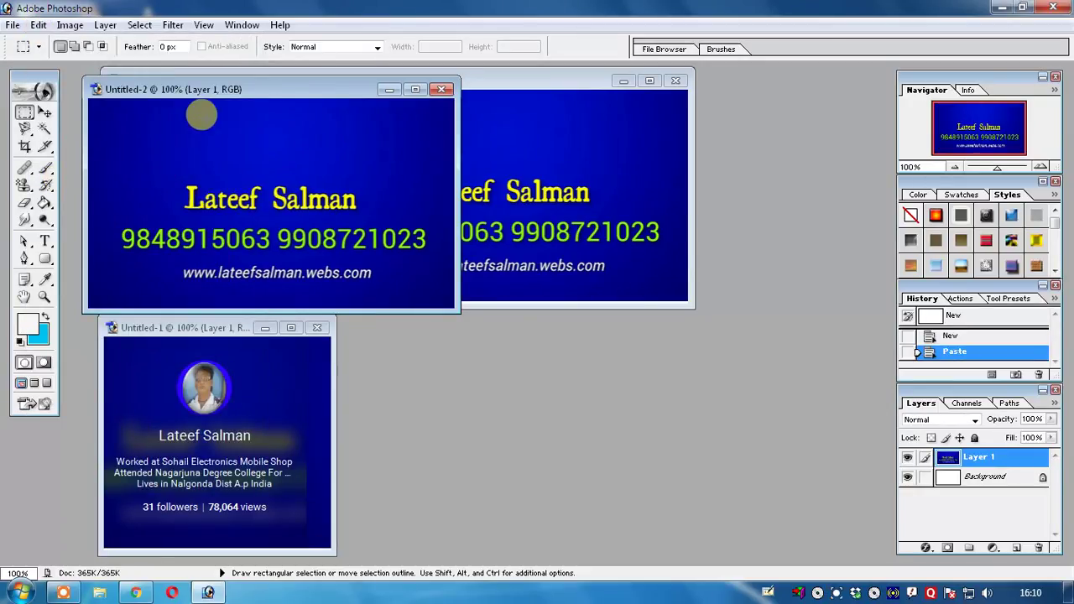
left_click_drag(254, 102, 533, 333)
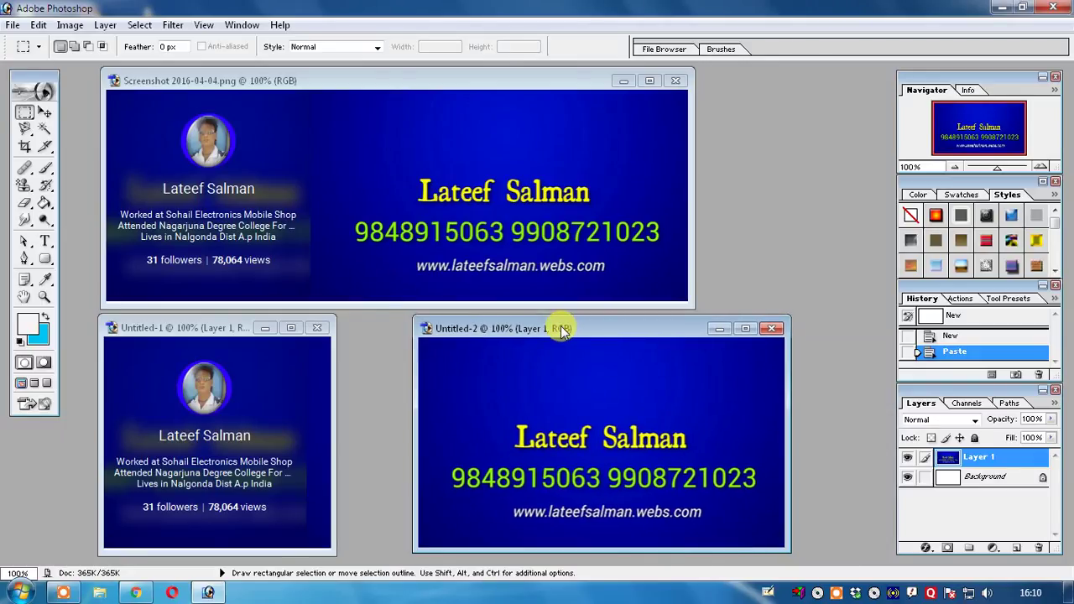
left_click_drag(534, 333, 564, 337)
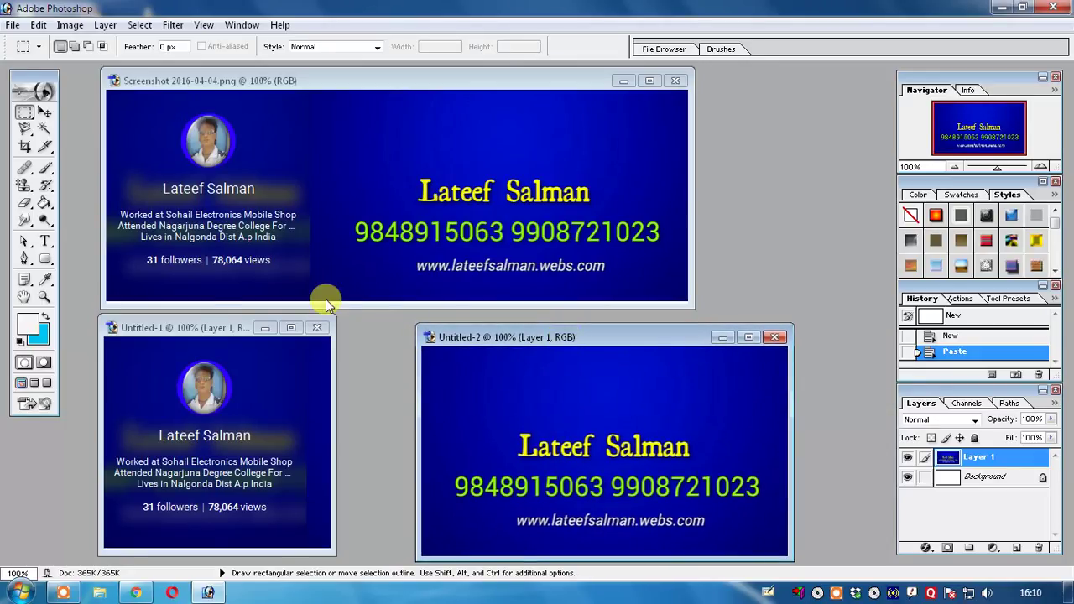
left_click(206, 327)
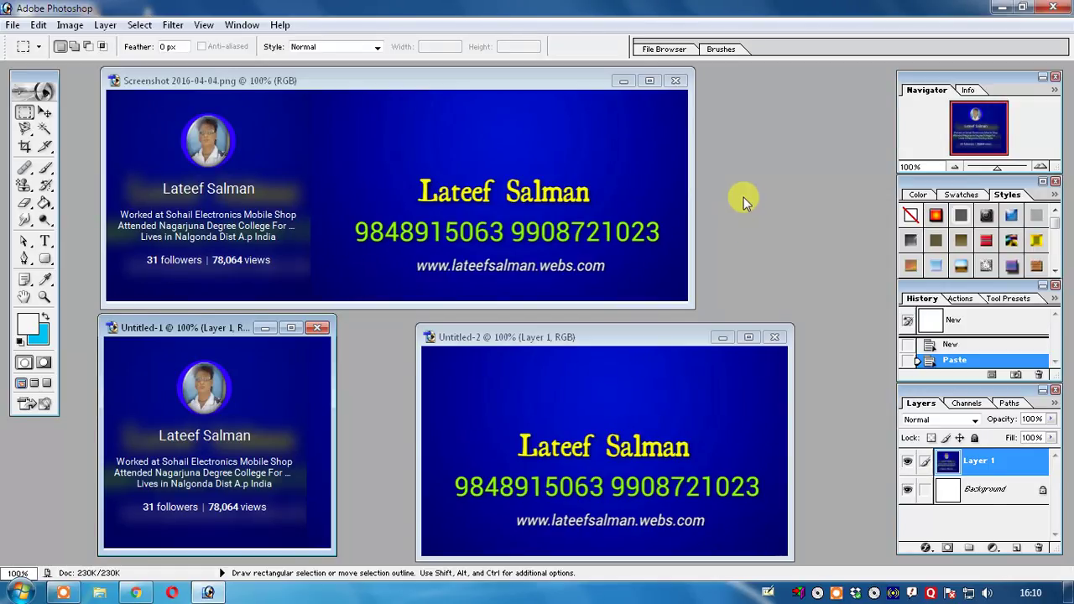
Minimise Photoshop, then run Refresh from the desktop's right-click menu
left_click(1005, 9)
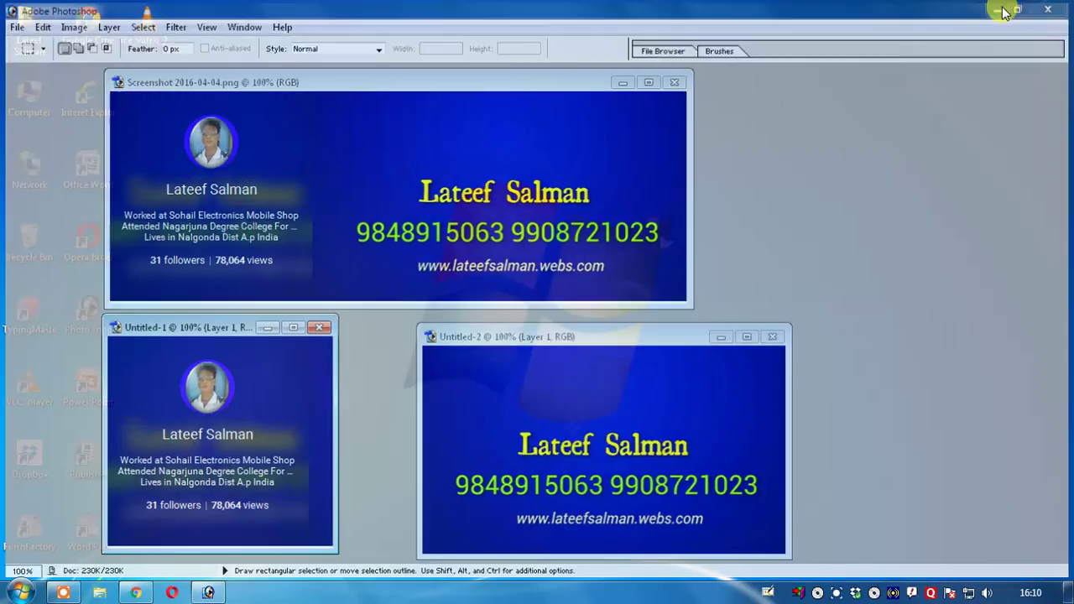
right_click(657, 165)
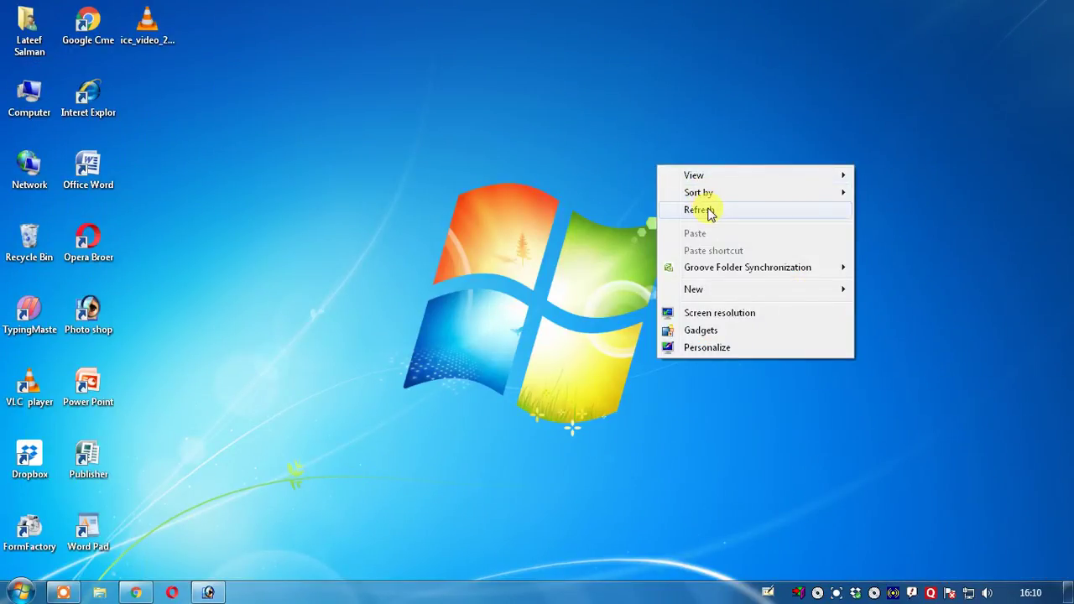
left_click(706, 210)
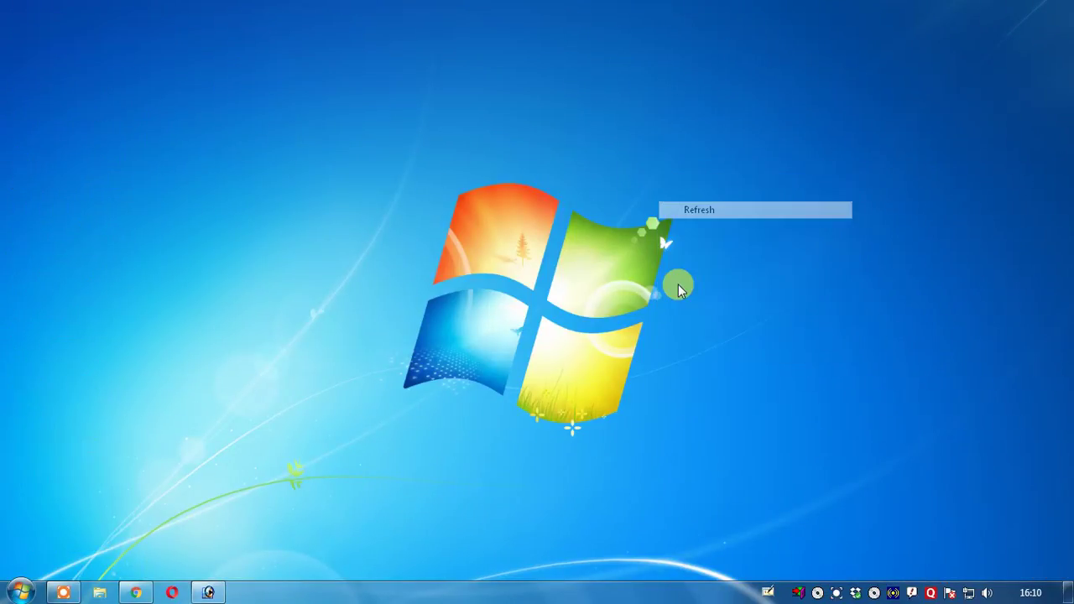
left_click(835, 595)
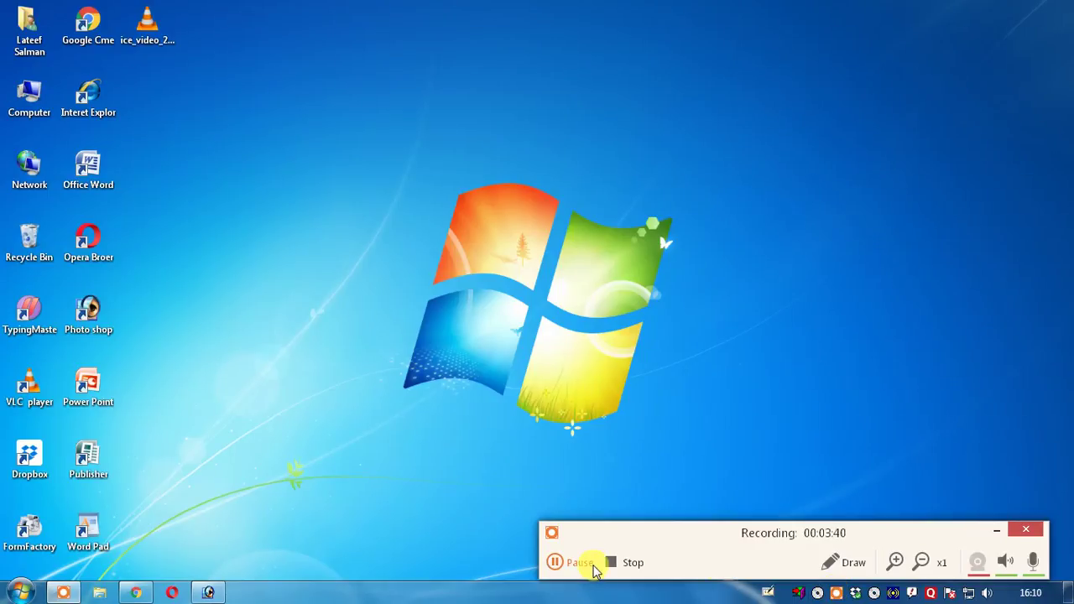